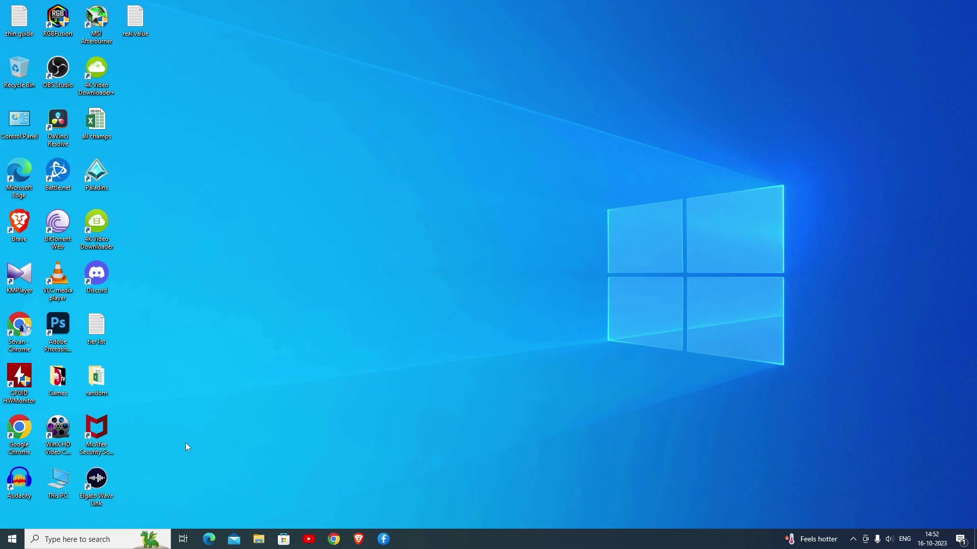
Launch Device Manager by searching 'device' from the Start menu
left_click(13, 541)
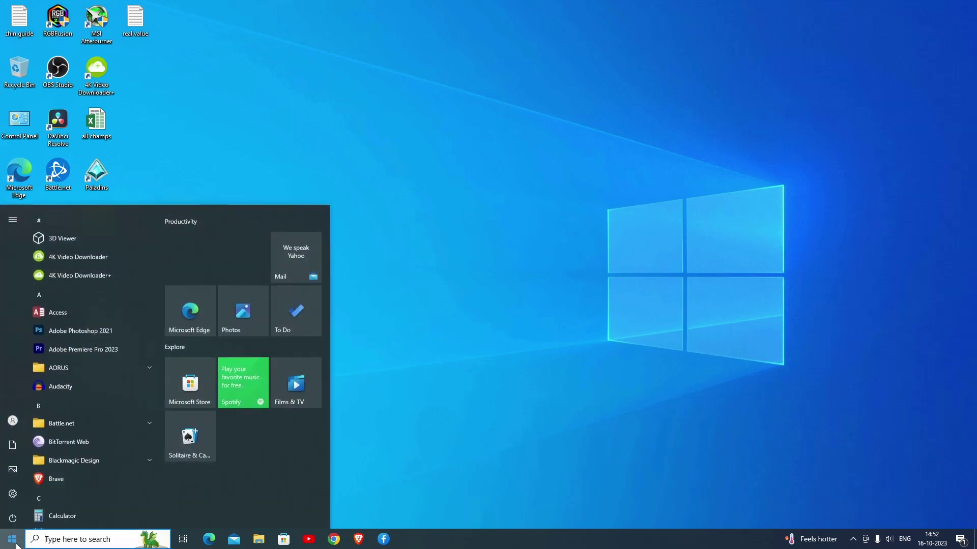
type("dev")
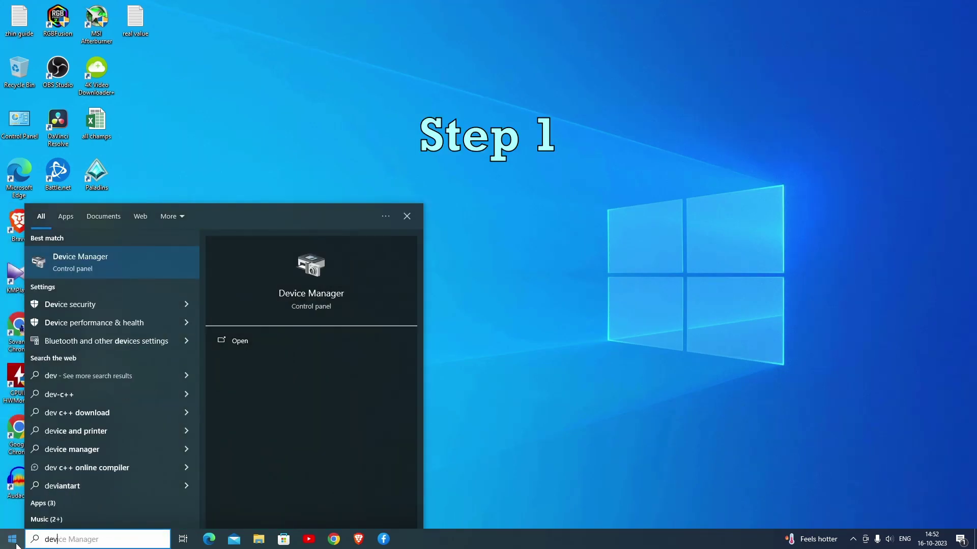
type("ice")
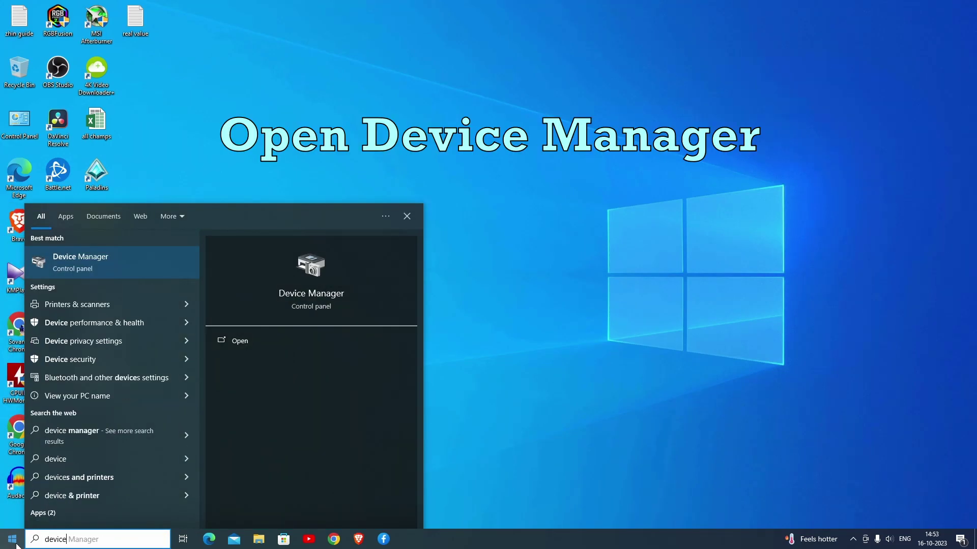
key("Return")
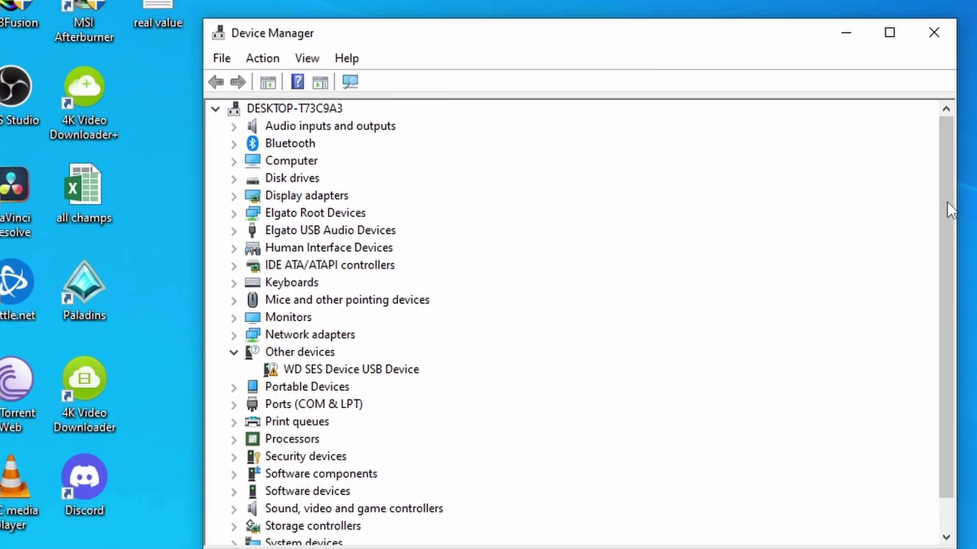
left_click_drag(951, 214, 954, 281)
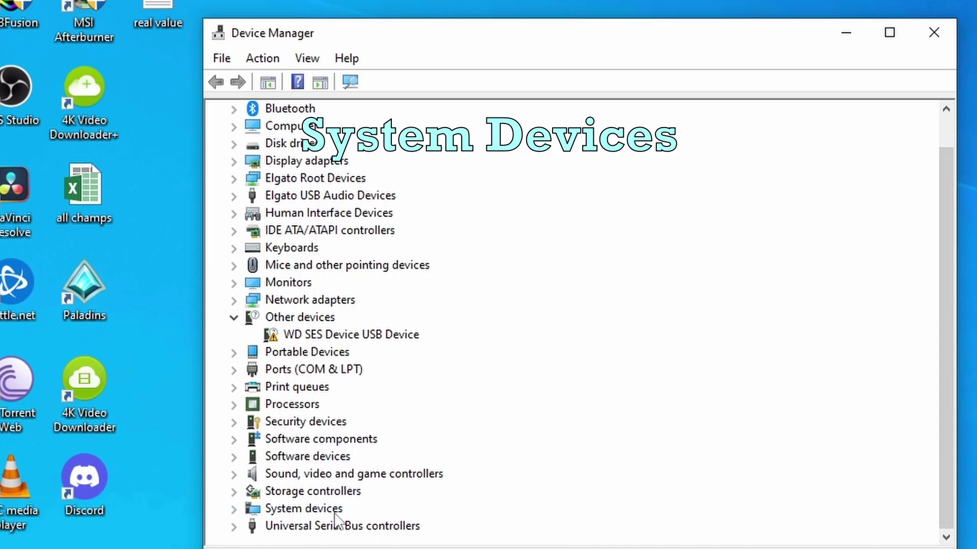
Expand System devices and select the High precision event timer
left_click(234, 510)
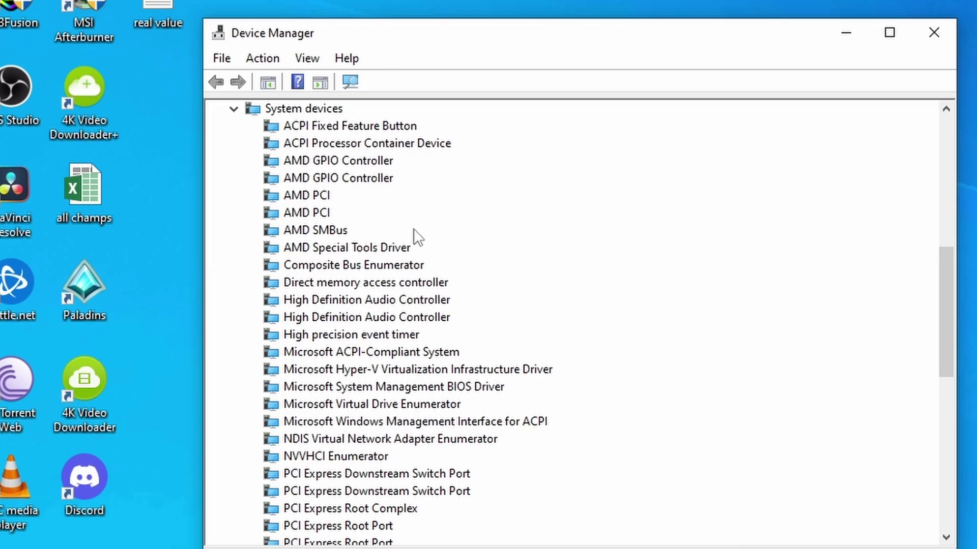
left_click(313, 337)
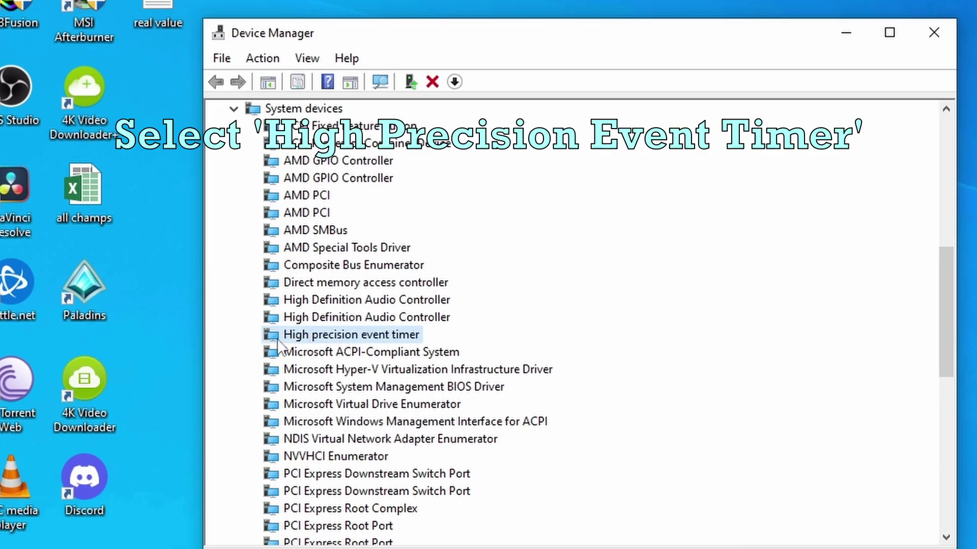
Disable and confirm the High precision event timer device, then close Device Manager
right_click(334, 344)
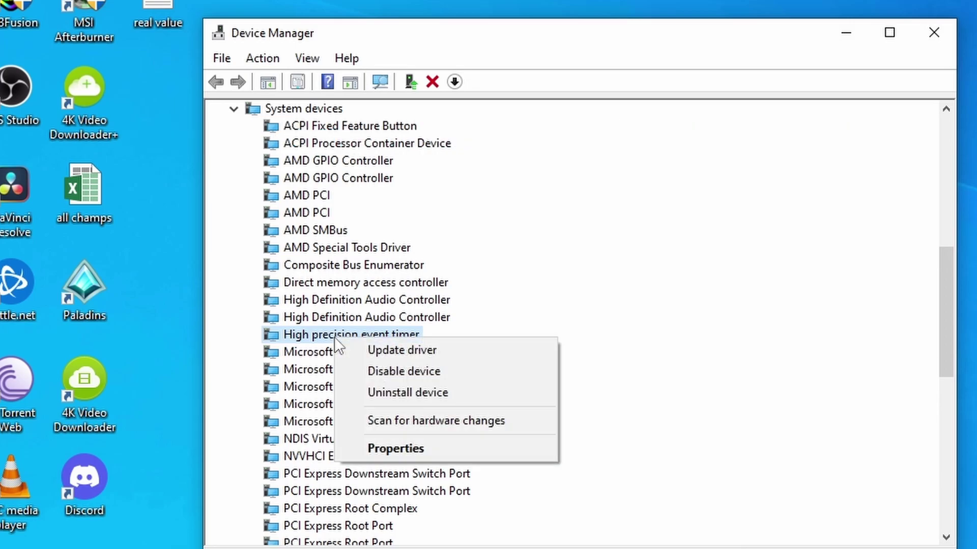
left_click(370, 372)
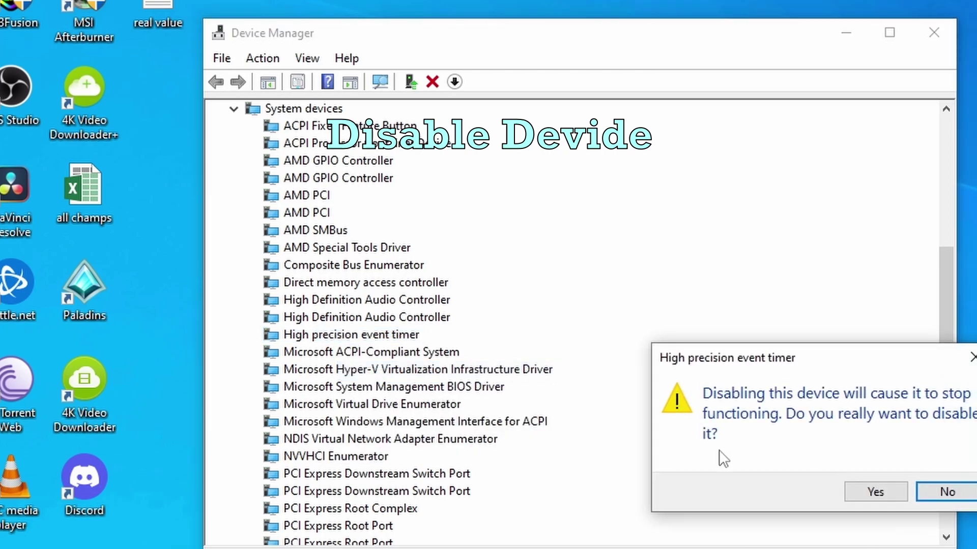
left_click(849, 490)
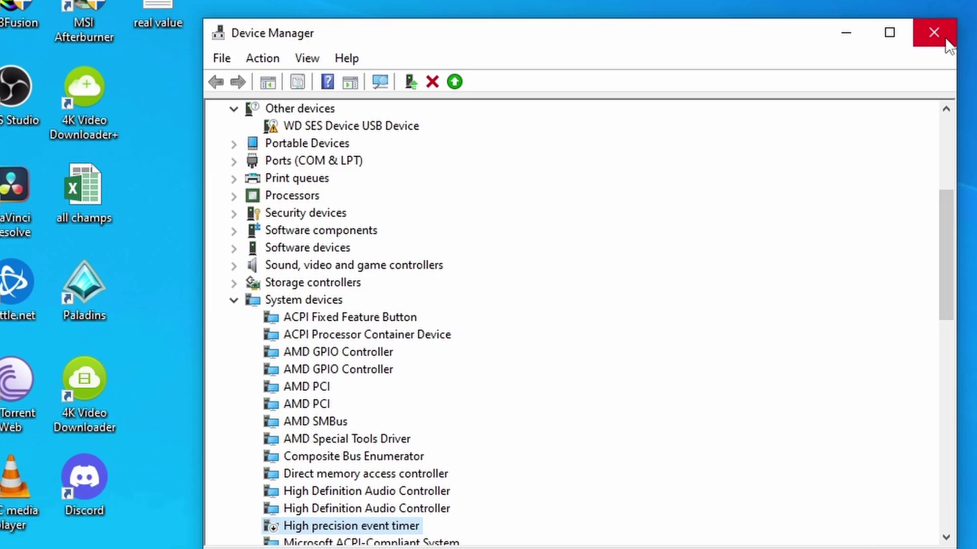
left_click(934, 32)
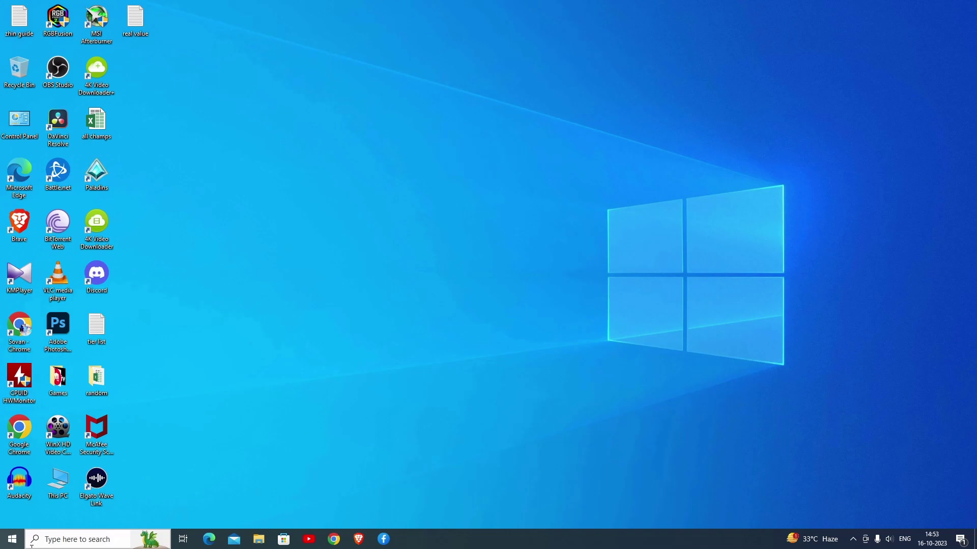
Start a Start-menu search for 'edit power plan' to reach Balanced's advanced settings
left_click(12, 539)
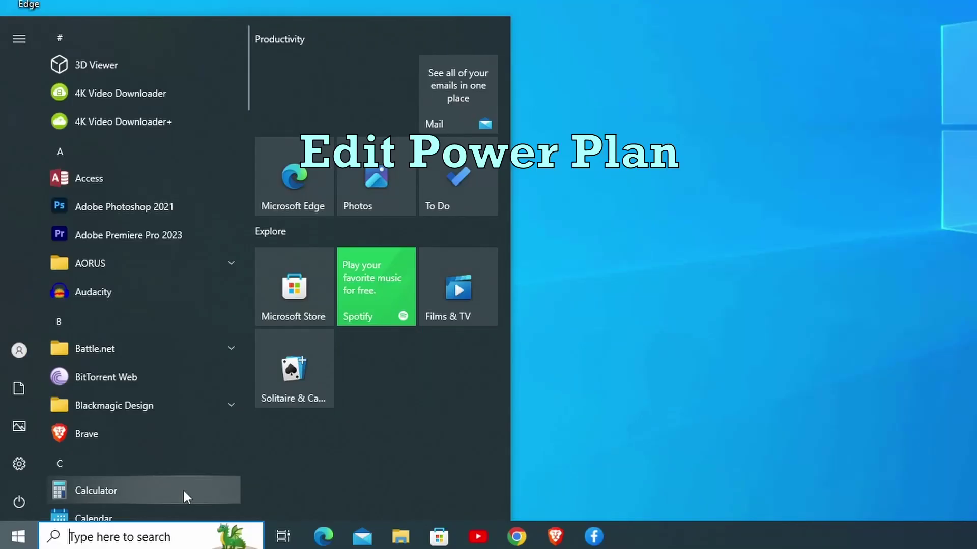
type("edit")
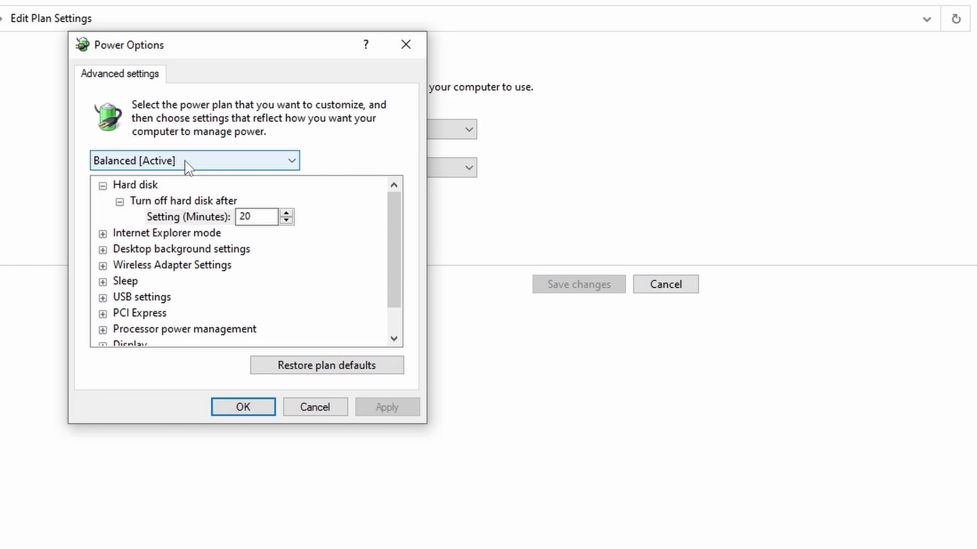
Choose High performance from the power plan list and confirm with OK
left_click(187, 167)
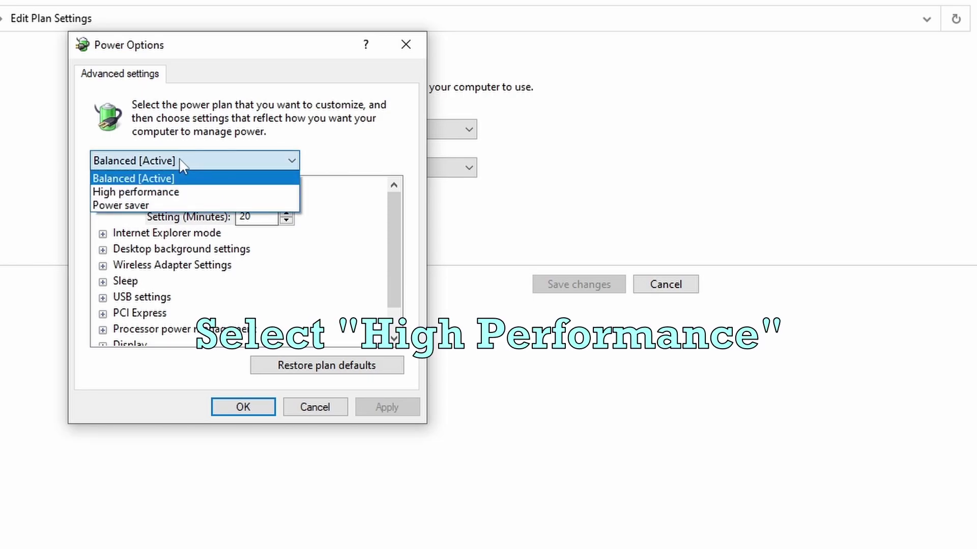
left_click(138, 195)
left_click(238, 408)
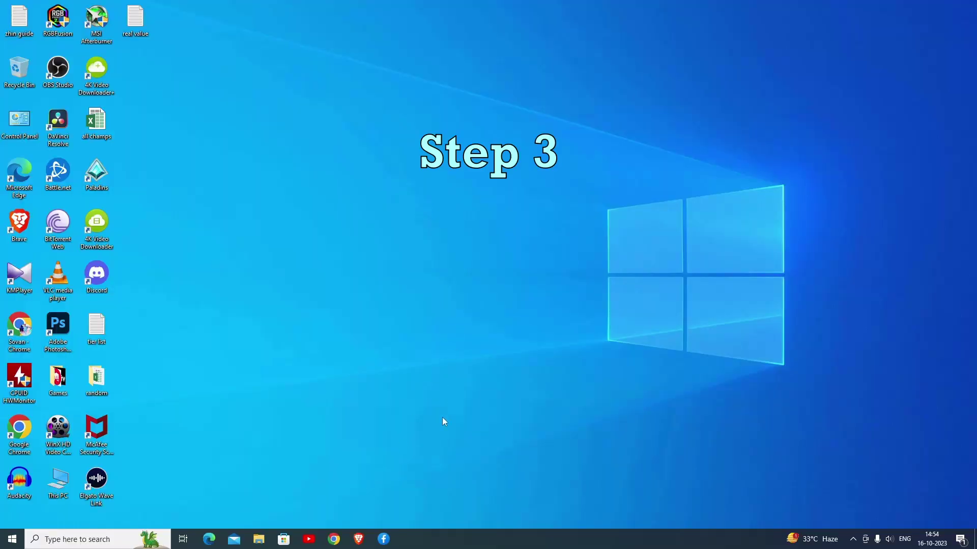
Launch Task Manager from the taskbar's right-click menu
right_click(412, 545)
left_click(452, 488)
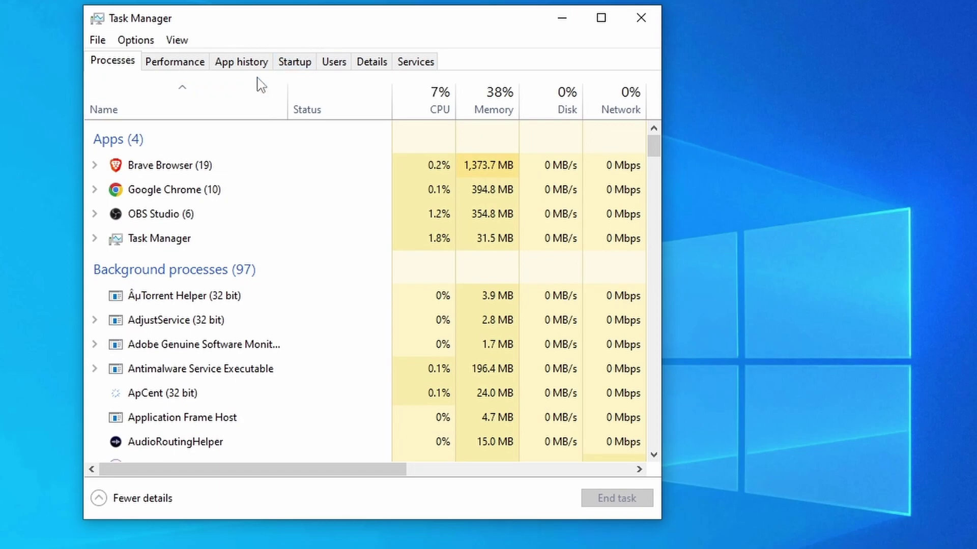
Show the Startup apps list sorted by the Status column
left_click(310, 69)
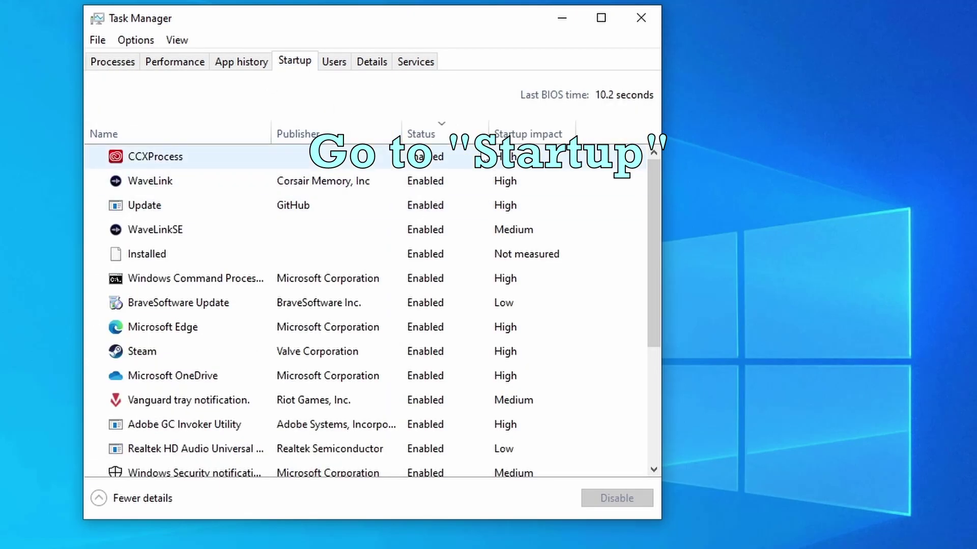
left_click(449, 133)
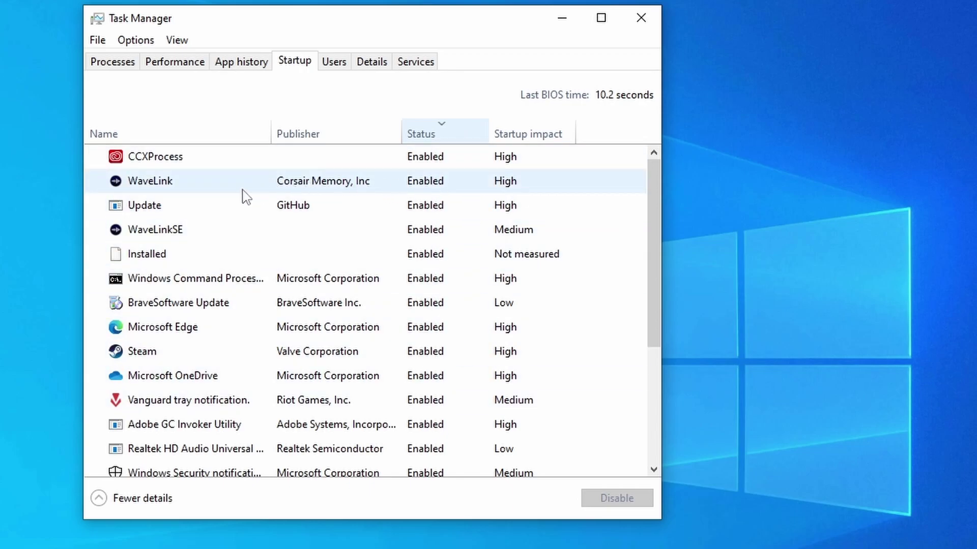
Disable Steam as a startup app, then close Task Manager
right_click(306, 360)
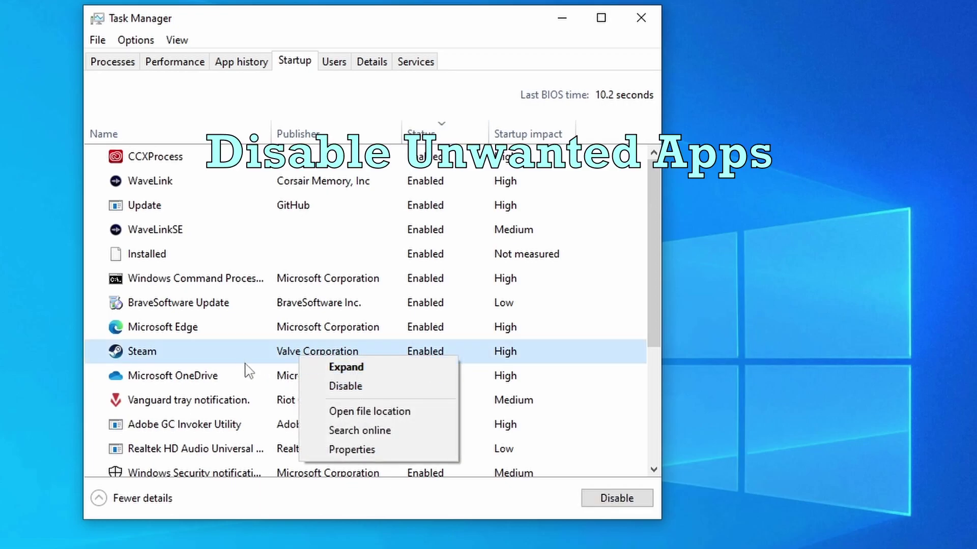
left_click(369, 384)
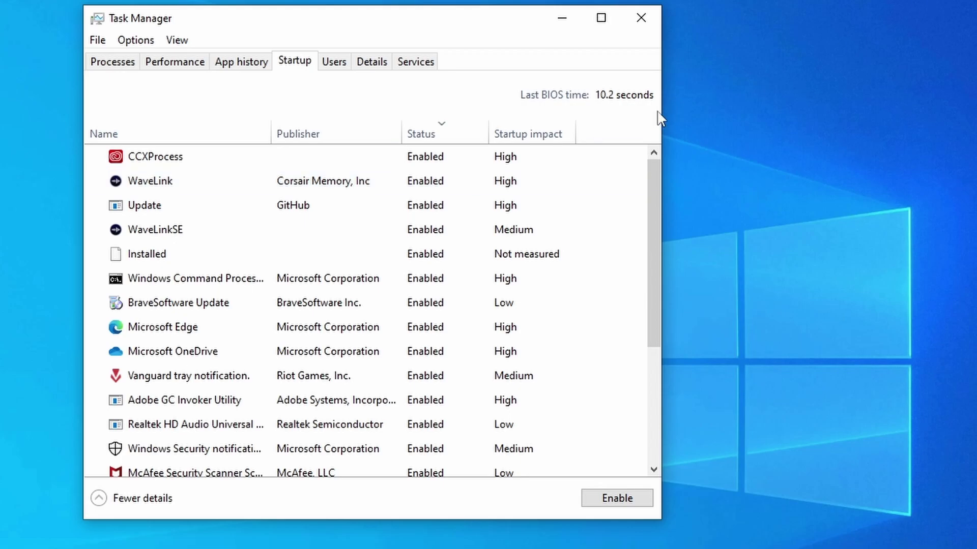
left_click(641, 17)
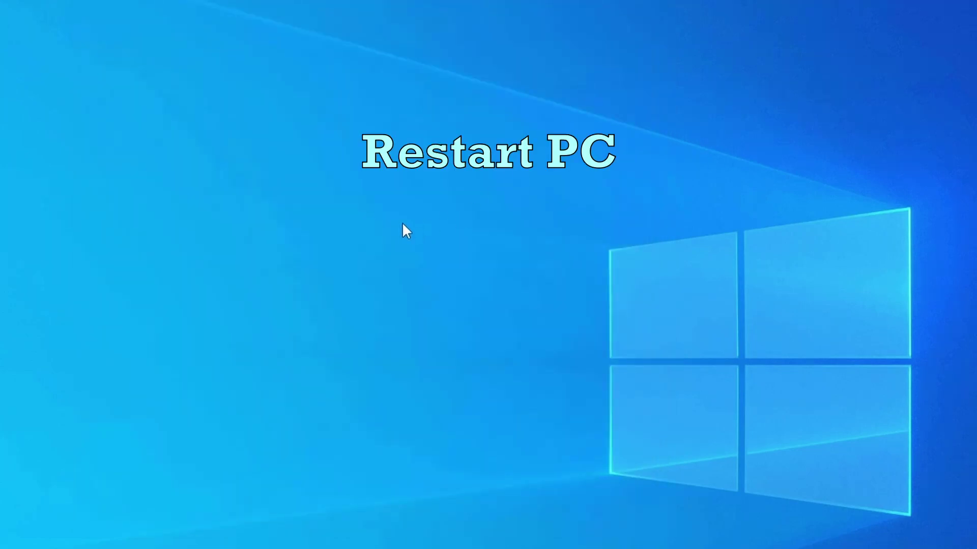